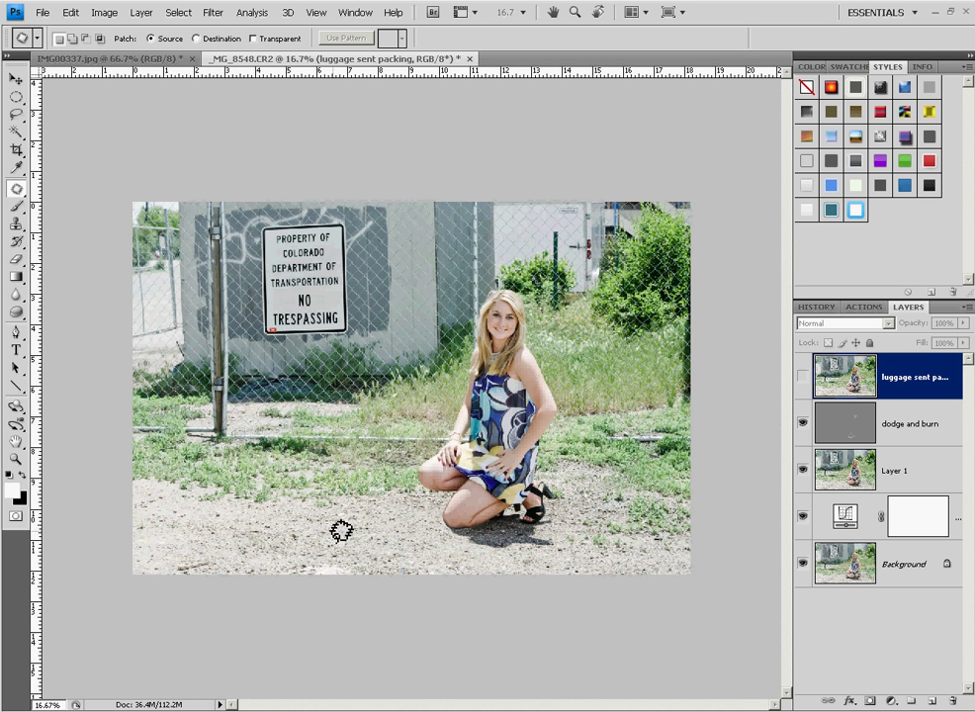
Examine the woman's under-eye skin close up with the "luggage sent packing" layer shown and hidden, keeping the Patch tool active
key("ctrl+plus")
key("ctrl+plus")
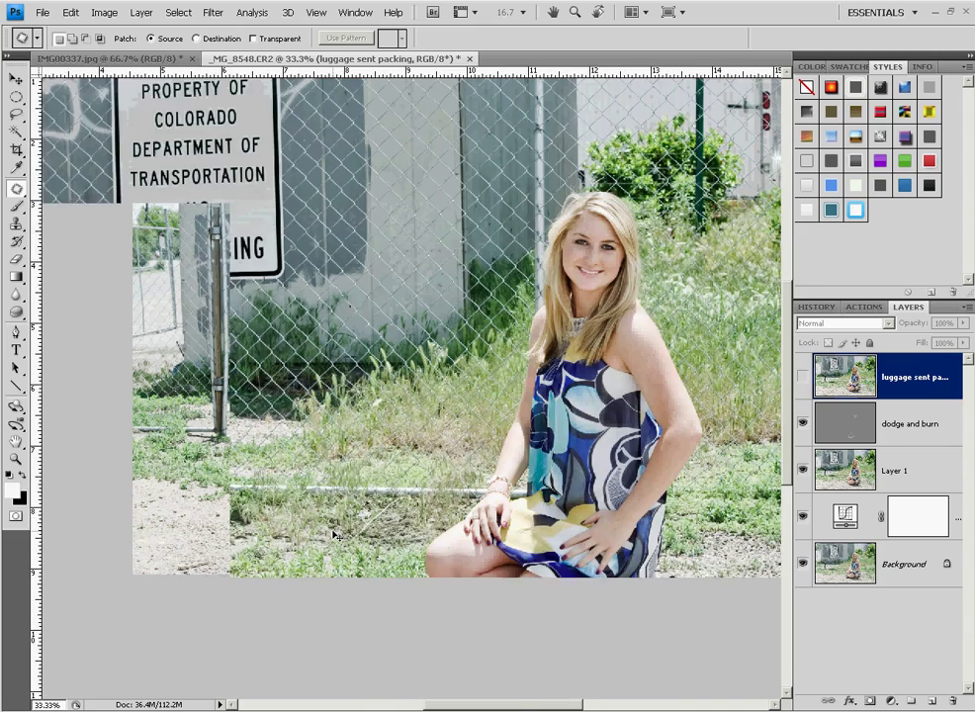
key("ctrl+plus")
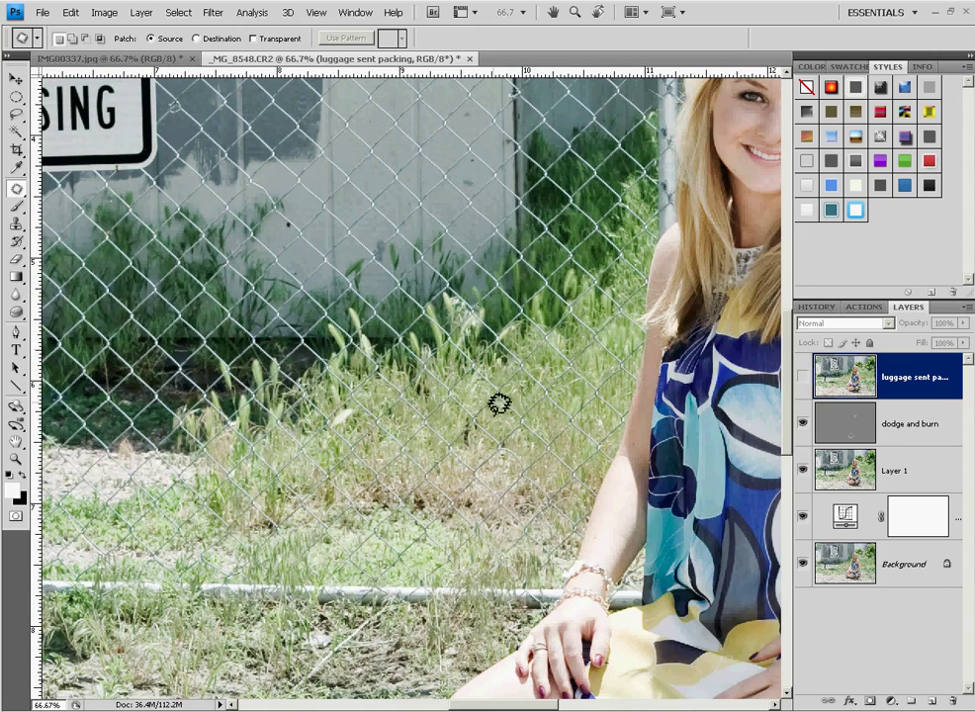
left_click_drag(488, 708, 541, 708)
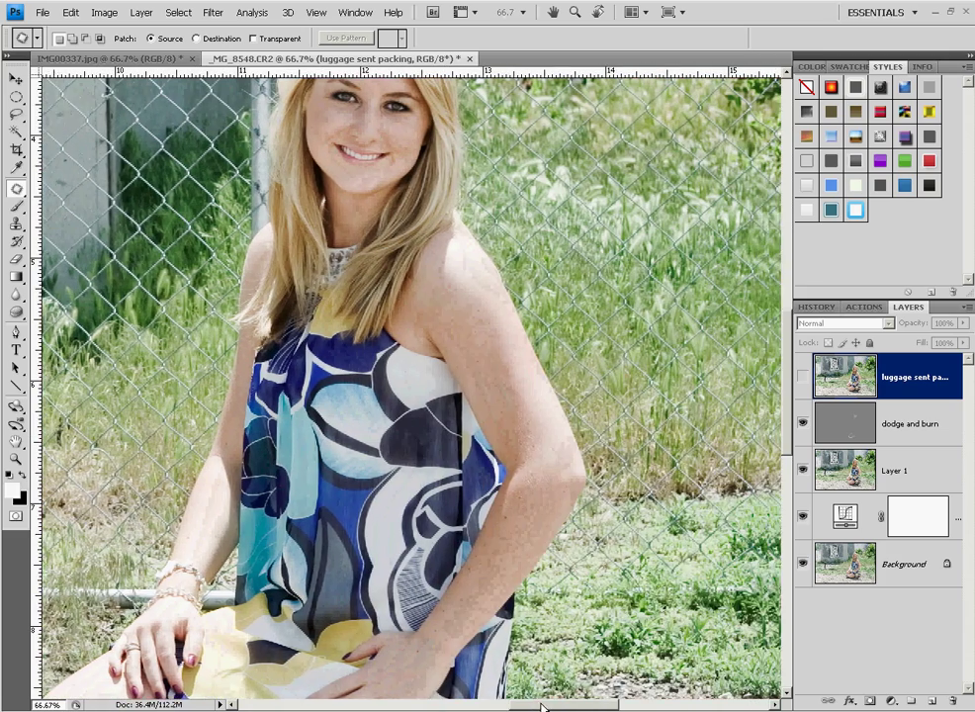
left_click_drag(789, 366, 785, 330)
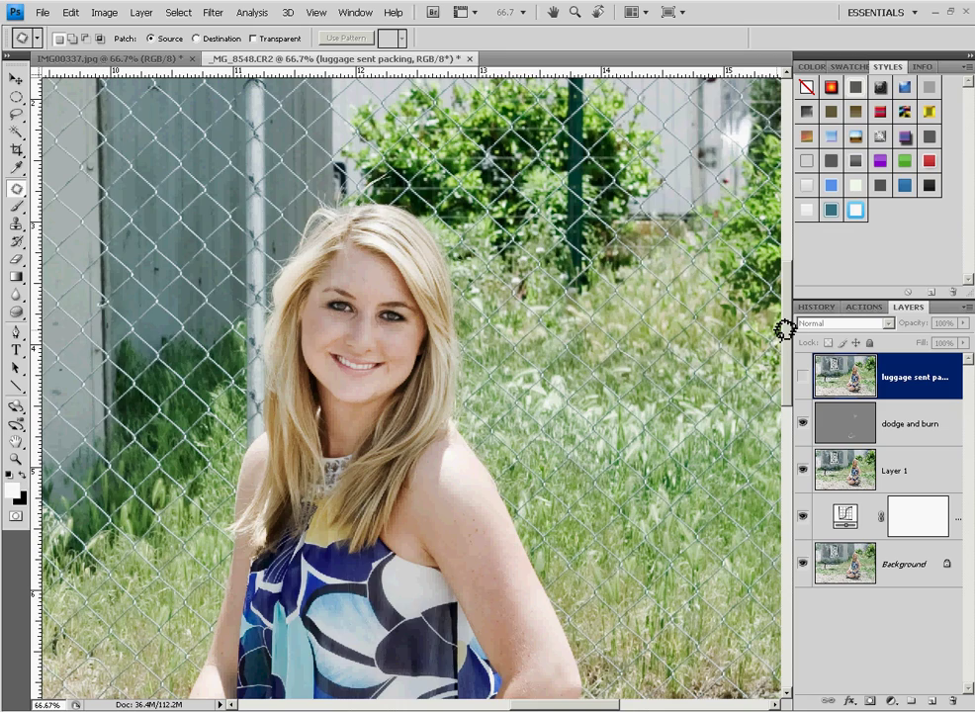
key("ctrl+plus")
key("ctrl+plus")
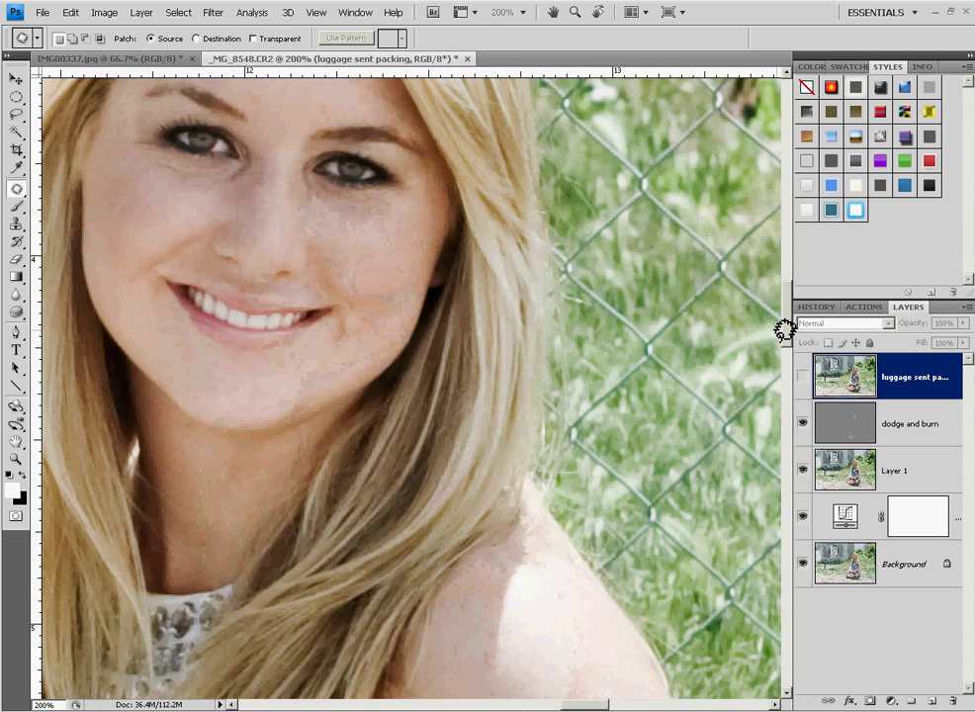
left_click_drag(788, 314, 789, 289)
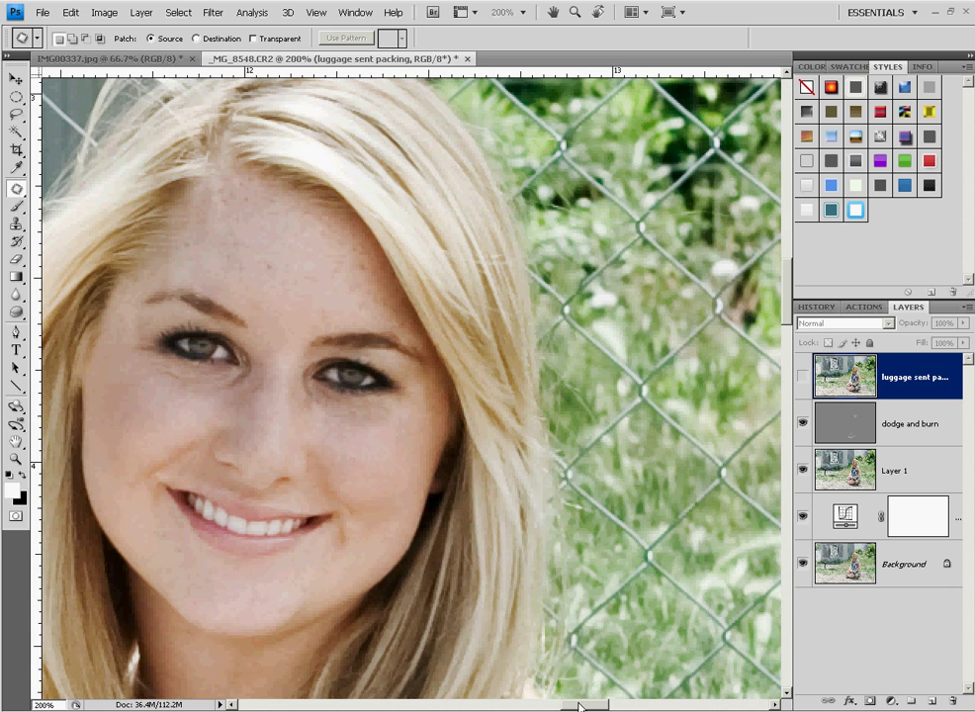
left_click_drag(581, 706, 570, 705)
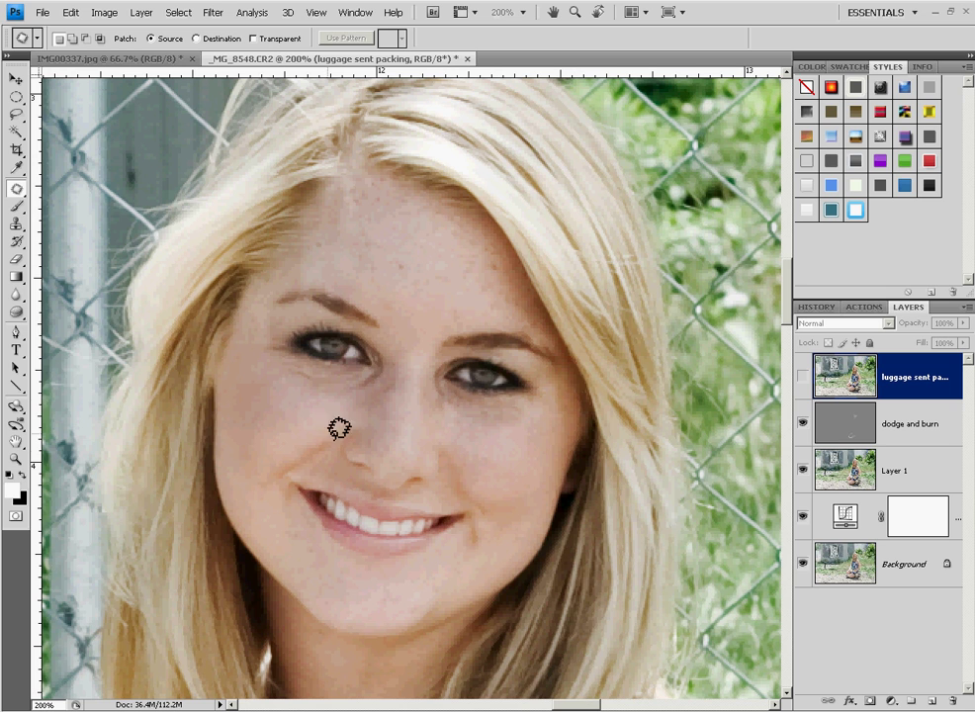
left_click(18, 191)
left_click(59, 218)
left_click(803, 376)
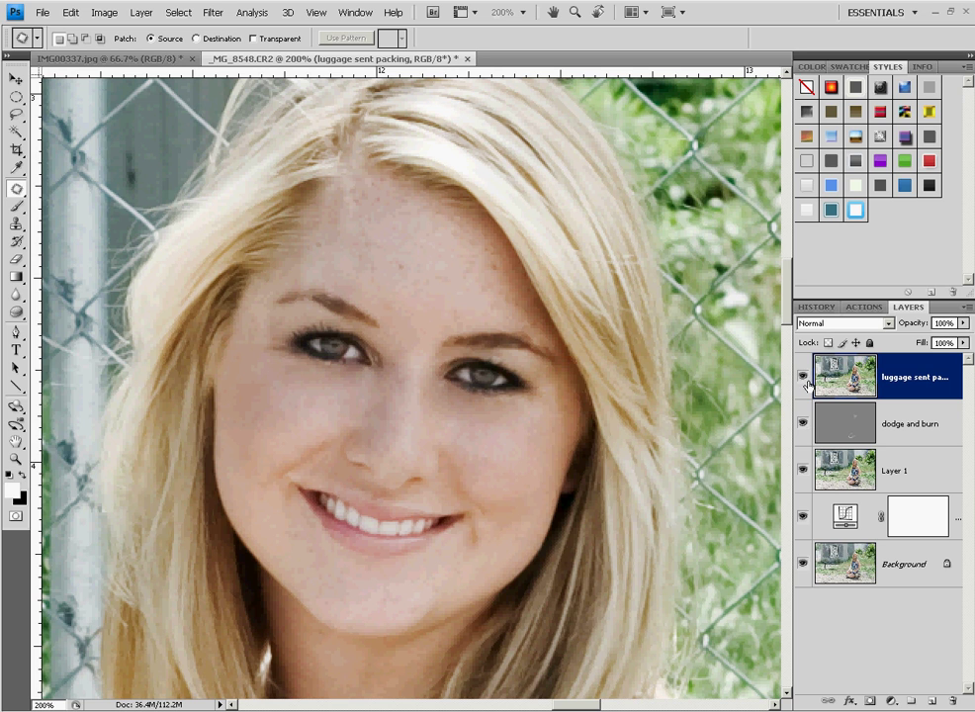
left_click(804, 382)
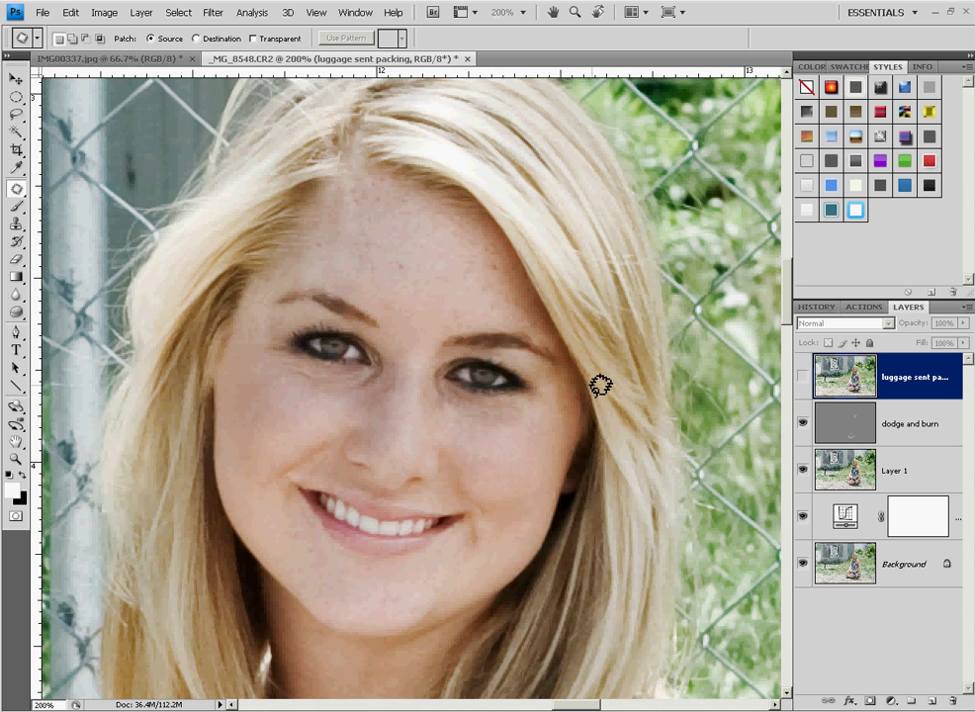
Stamp the visible layers into a new layer above "dodge and burn" and patch the lines below the image-left eye with cheek skin
left_click(844, 413)
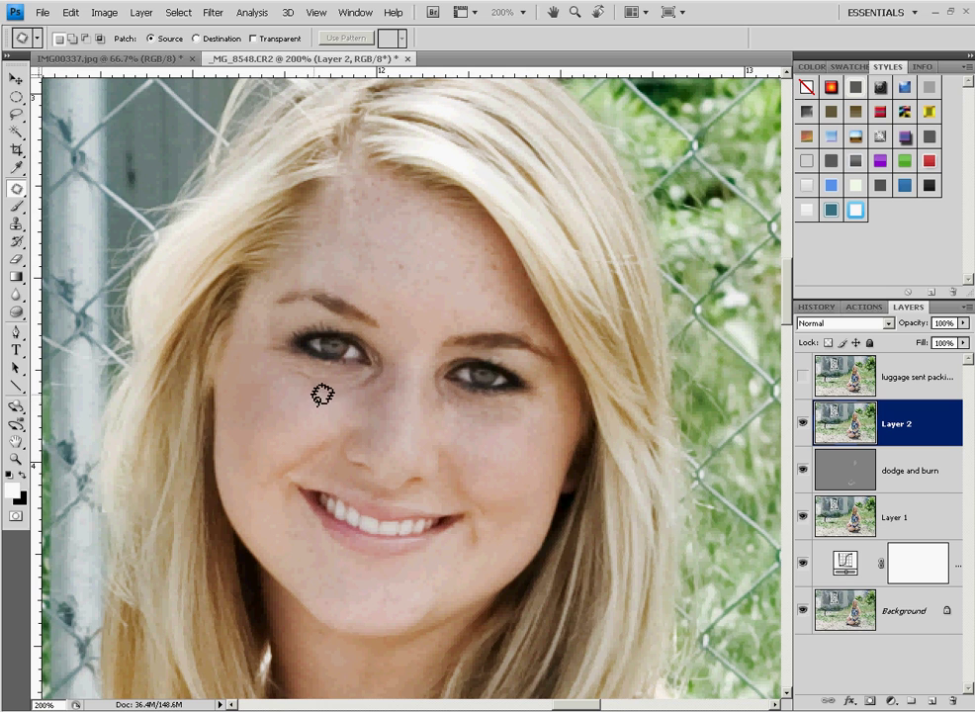
mouse_move(294, 395)
left_mouse_down()
mouse_move(350, 407)
mouse_move(390, 373)
left_mouse_up()
mouse_move(333, 398)
left_mouse_down()
mouse_move(300, 388)
mouse_move(376, 392)
mouse_move(406, 381)
mouse_move(396, 368)
mouse_move(345, 388)
mouse_move(324, 382)
mouse_move(315, 425)
left_mouse_up()
left_click(359, 391)
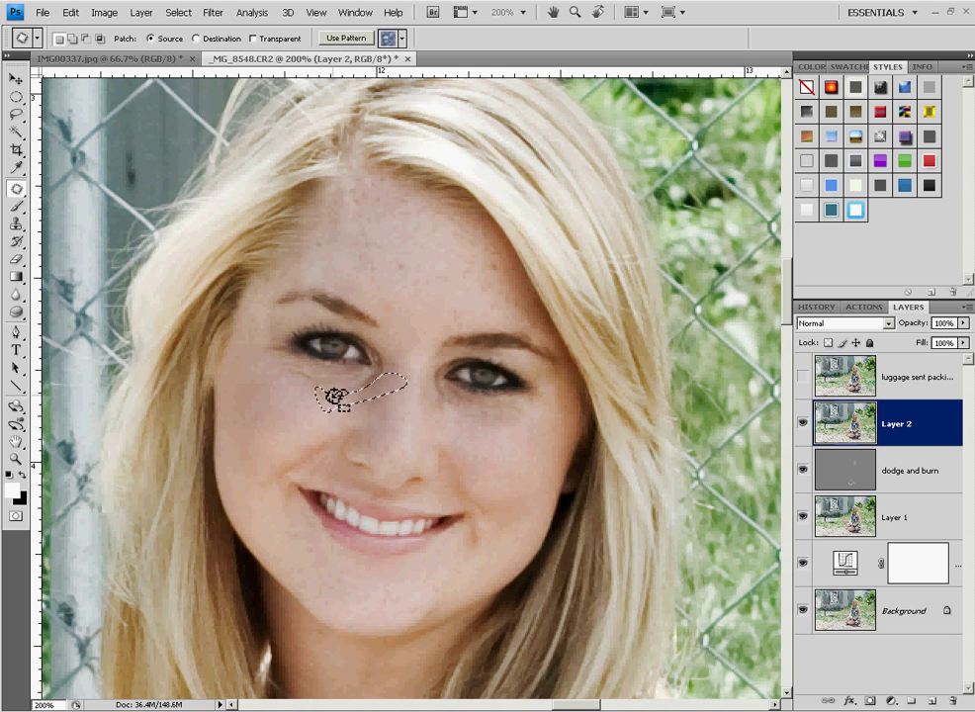
left_click_drag(283, 371, 347, 388)
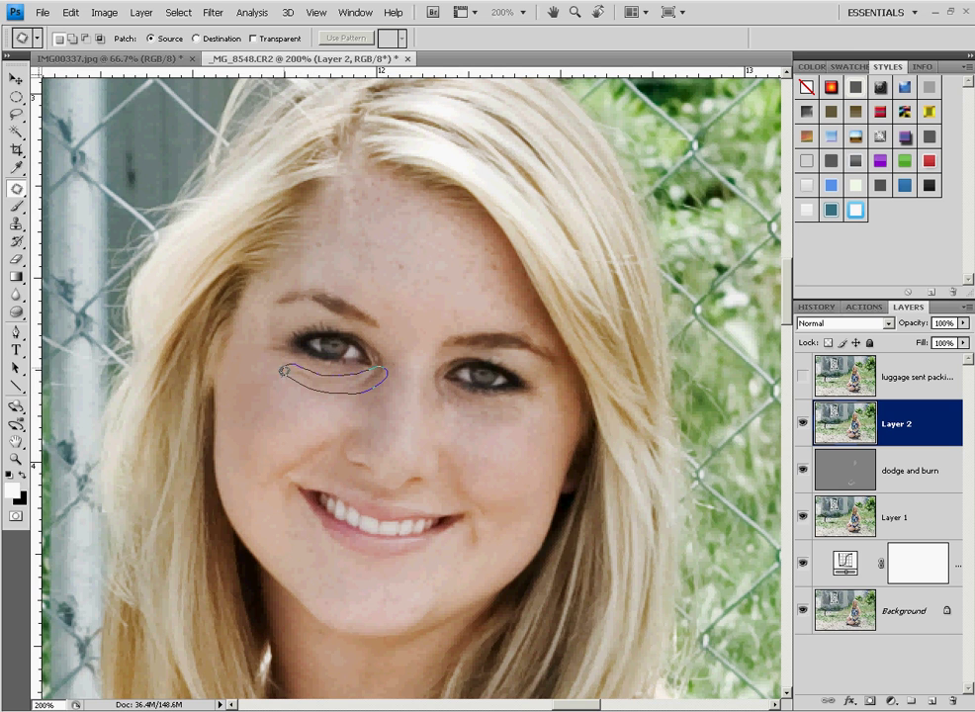
left_click_drag(286, 362, 287, 364)
left_click_drag(337, 386, 347, 419)
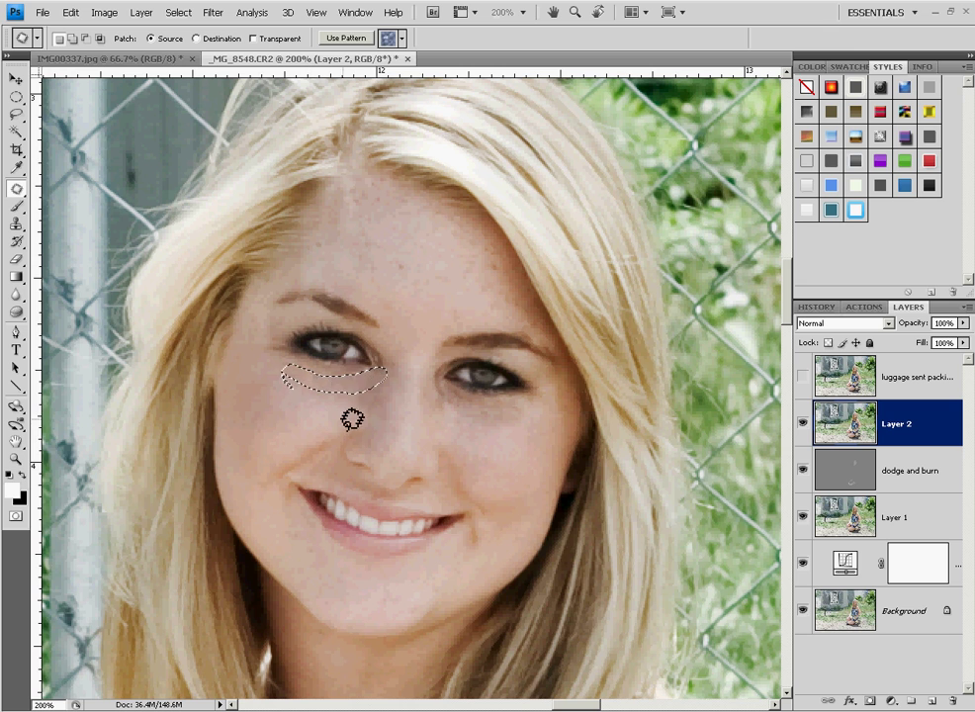
left_click(381, 411)
Patch the bag below the image-right eye with smooth skin from the cheek underneath
mouse_move(436, 407)
left_mouse_down()
mouse_move(511, 420)
mouse_move(519, 396)
left_mouse_up()
left_click_drag(447, 386, 495, 485)
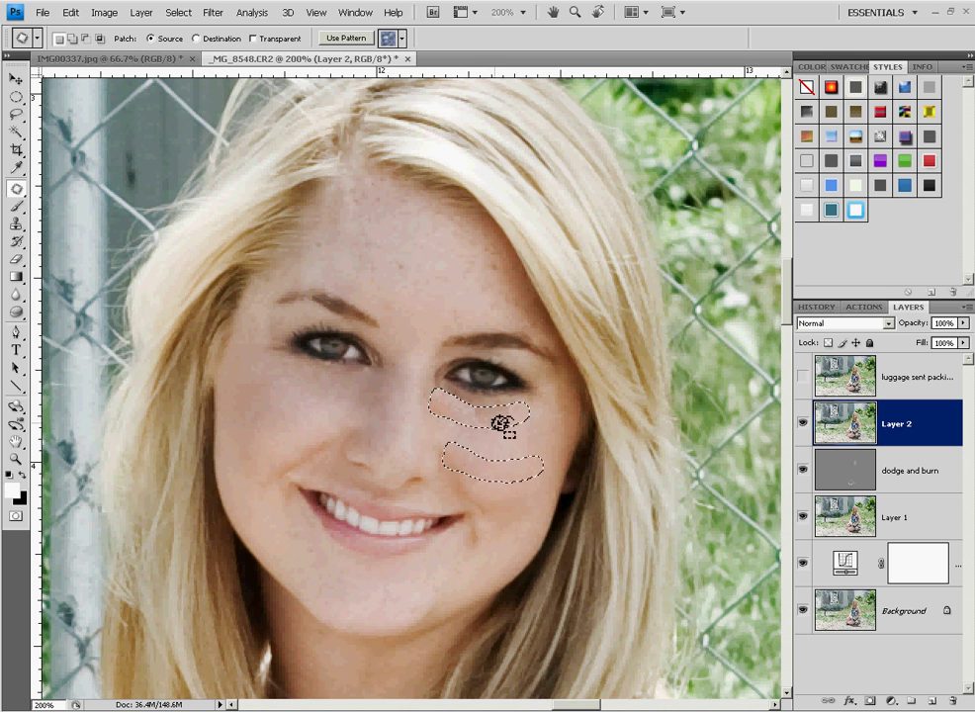
left_click(505, 444)
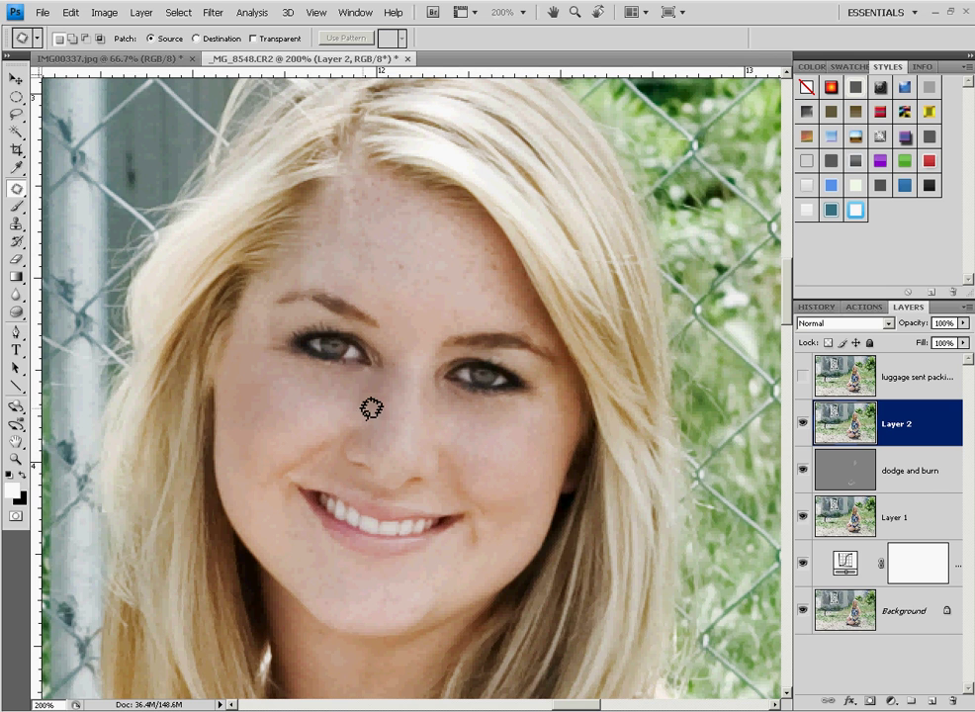
Patch the remaining creases at the outer corner and below the image-left eye with cheek skin
mouse_move(292, 354)
left_mouse_down()
mouse_move(317, 372)
mouse_move(309, 359)
mouse_move(282, 359)
mouse_move(277, 394)
left_mouse_up()
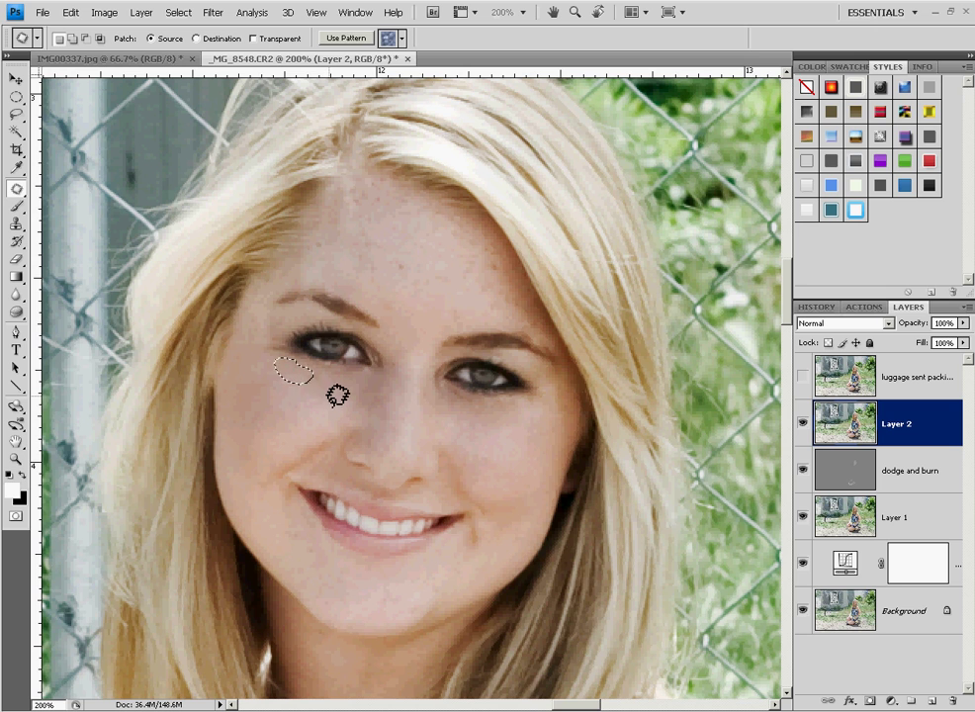
key("ctrl+d")
mouse_move(314, 372)
left_mouse_down()
mouse_move(343, 388)
mouse_move(324, 370)
mouse_move(319, 428)
mouse_move(265, 440)
mouse_move(320, 439)
left_mouse_up()
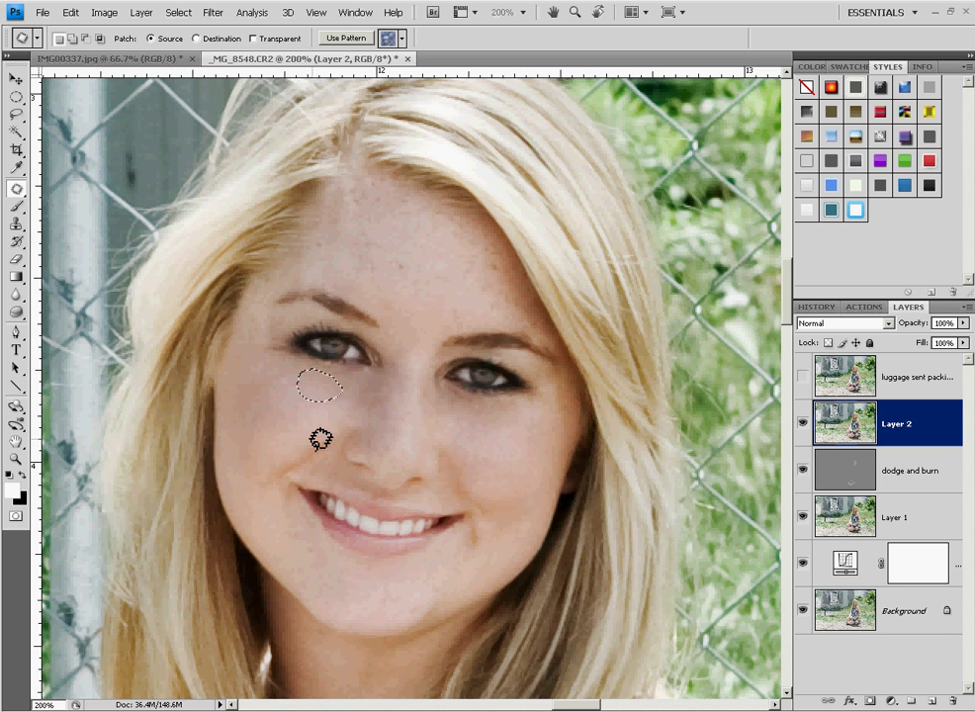
key("ctrl+plus")
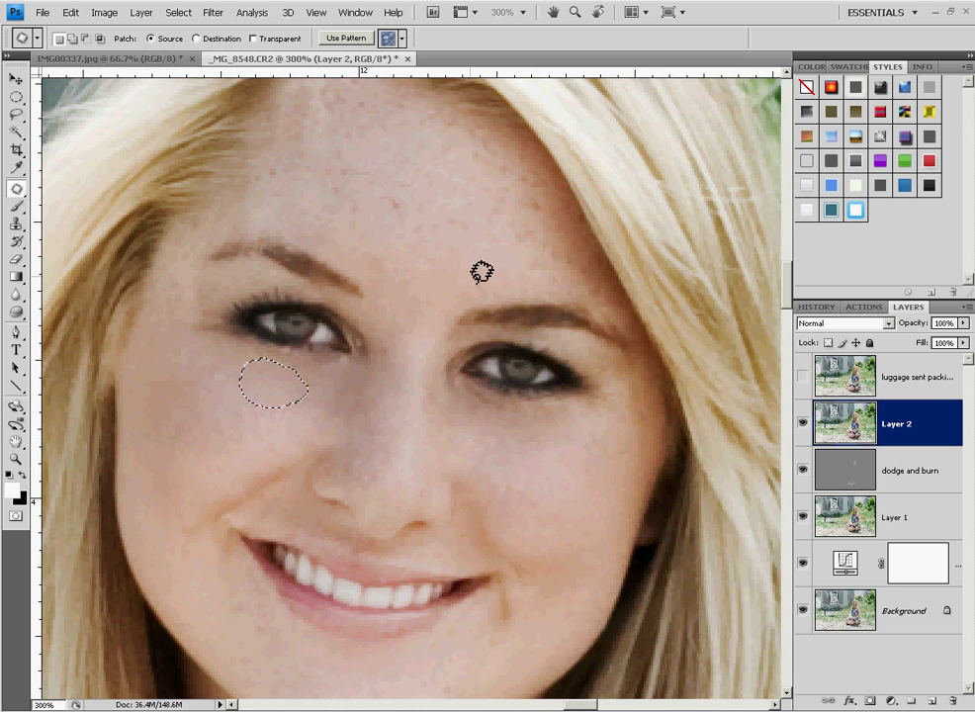
key("ctrl+d")
Patch the crease between the nose bridge and the image-right eye's inner corner with skin from between the eyebrows
left_click_drag(443, 354, 453, 404)
left_click_drag(461, 345, 461, 346)
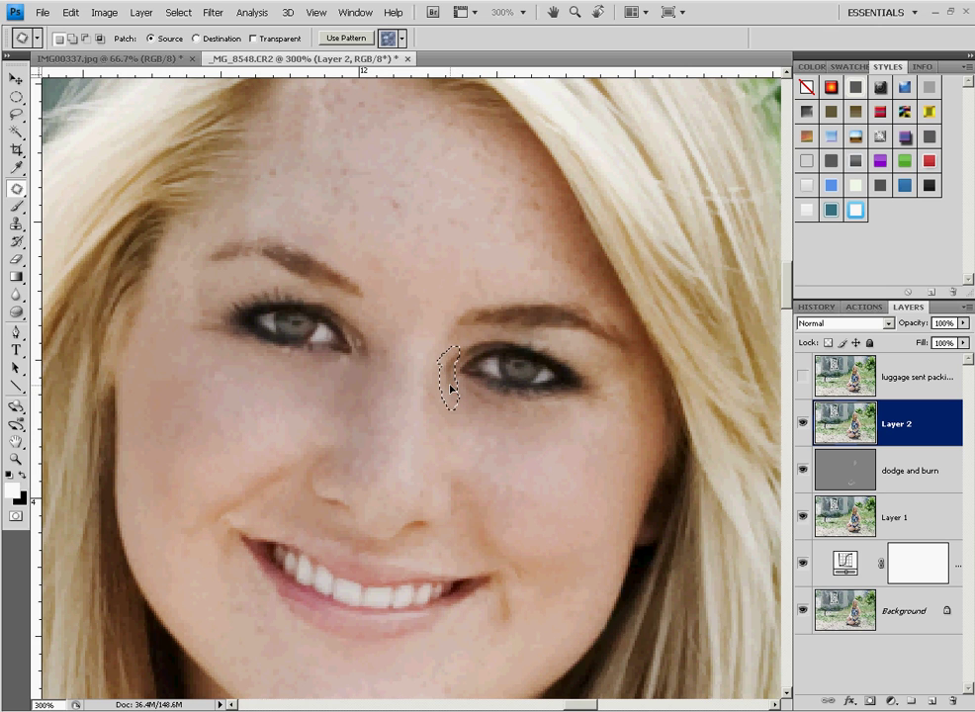
left_click_drag(451, 390, 417, 265)
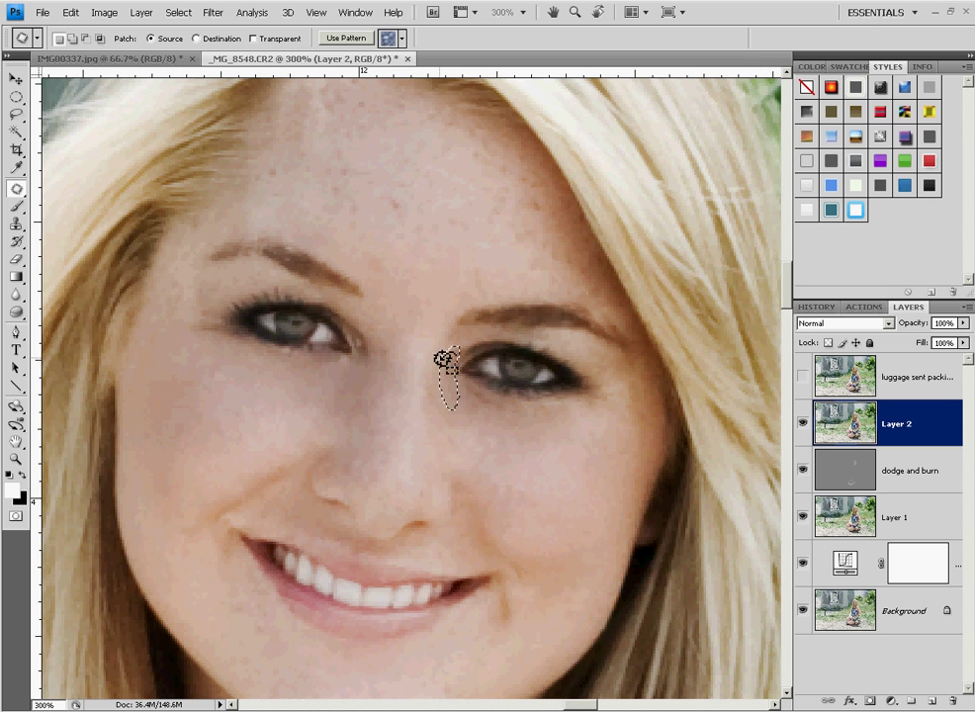
key("ctrl+d")
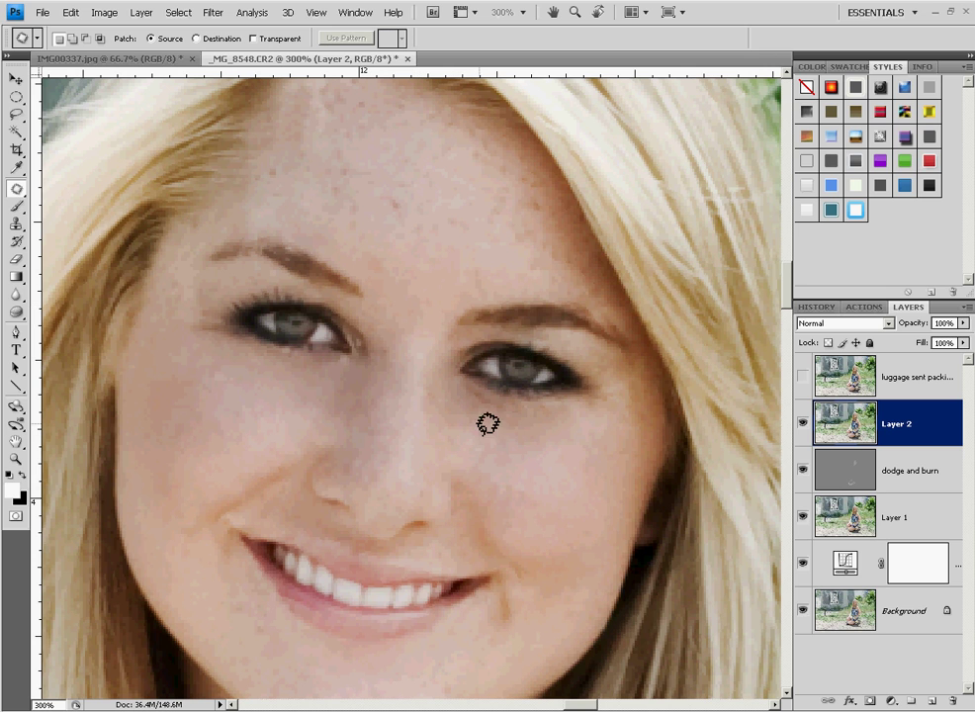
Patch the narrow crease directly under the image-right eye's inner half with cheek skin
mouse_move(468, 399)
left_mouse_down()
mouse_move(508, 415)
mouse_move(524, 406)
mouse_move(463, 381)
left_mouse_up()
mouse_move(494, 405)
left_mouse_down()
mouse_move(505, 410)
mouse_move(502, 475)
mouse_move(524, 483)
left_mouse_up()
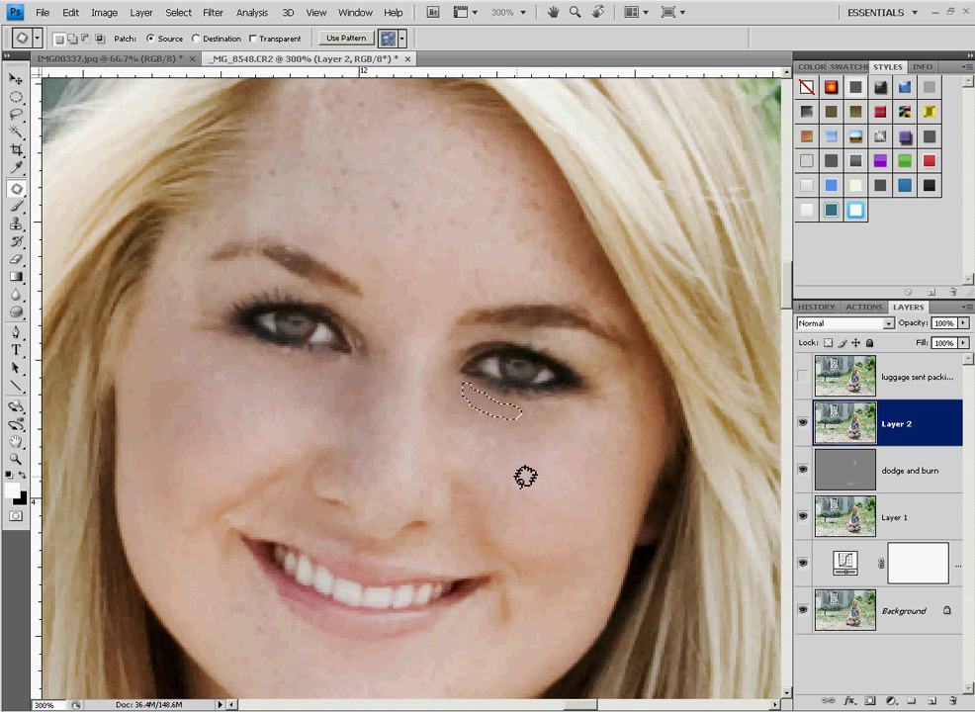
key("ctrl+d")
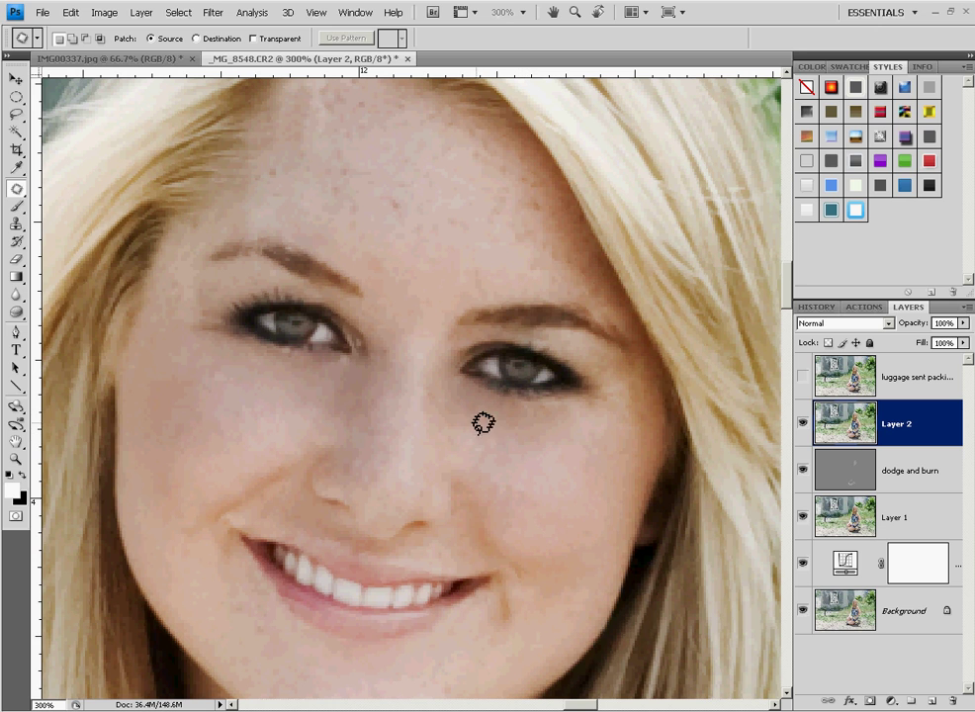
Patch the shadowed skin between the image-left eye and the nose with forehead and cheek skin, checking it against the hidden Layer 2
mouse_move(358, 386)
left_mouse_down()
mouse_move(331, 387)
mouse_move(369, 392)
mouse_move(379, 406)
mouse_move(439, 204)
left_mouse_up()
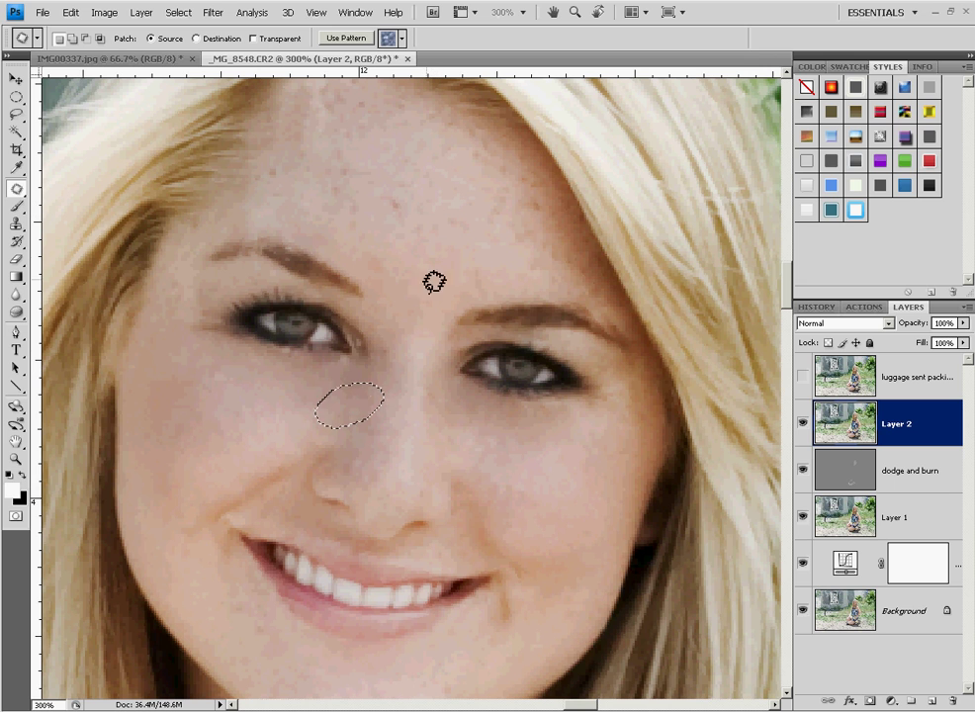
key("ctrl+d")
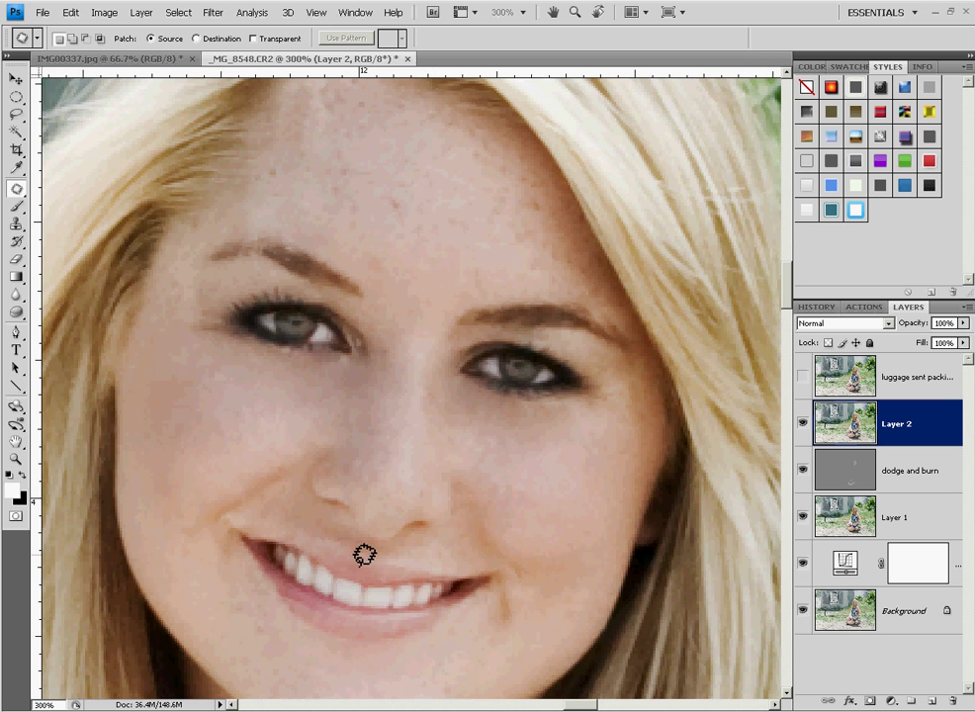
left_click(803, 426)
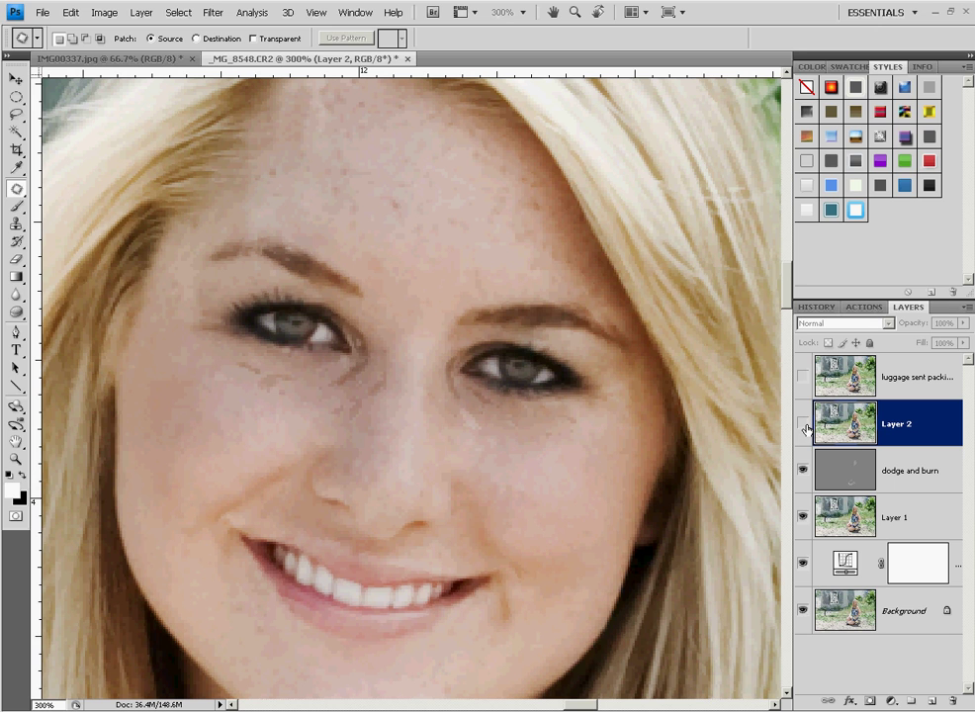
left_click(803, 425)
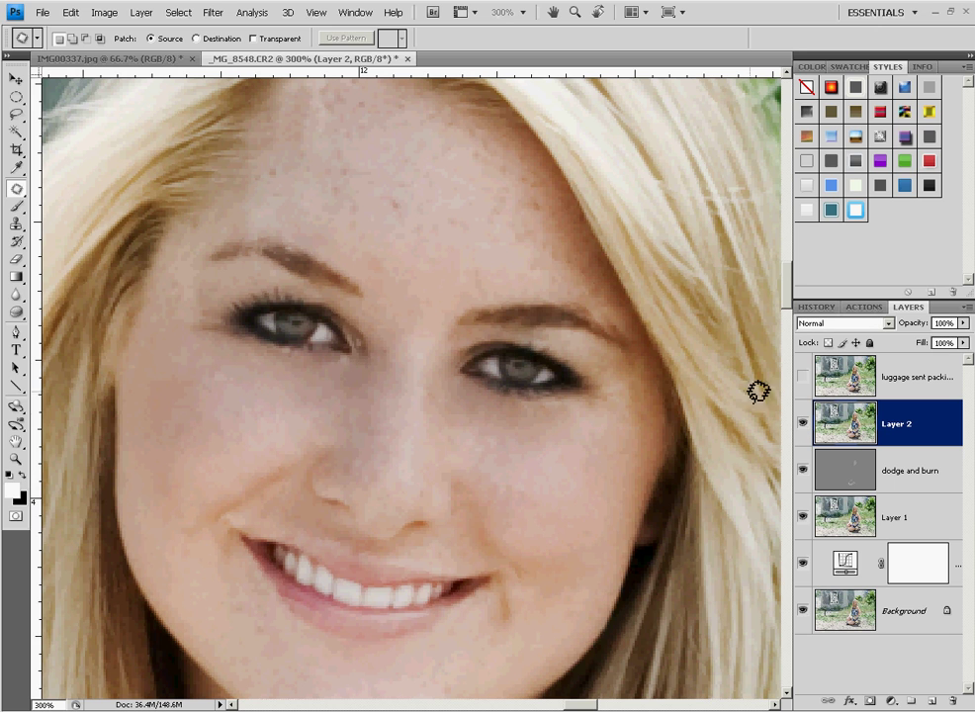
mouse_move(348, 381)
left_mouse_down()
mouse_move(224, 453)
mouse_move(267, 447)
left_mouse_up()
key("ctrl+d")
Compare the under-eye retouching with Layer 2 hidden and shown, leaving the layer visible
left_click(803, 423)
left_click(803, 423)
left_click(804, 425)
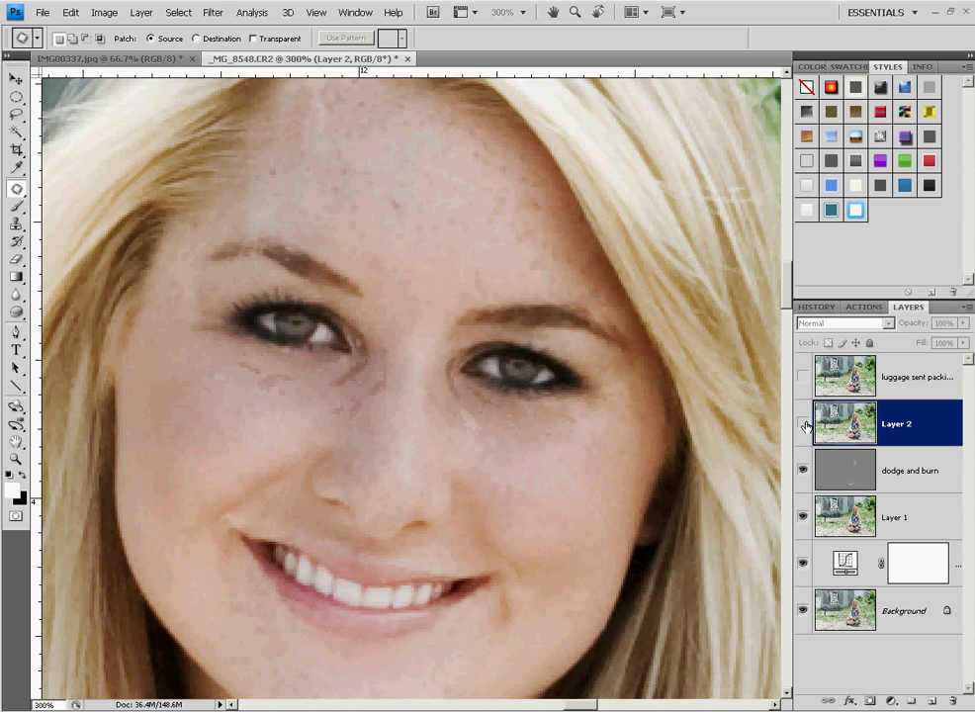
left_click(803, 423)
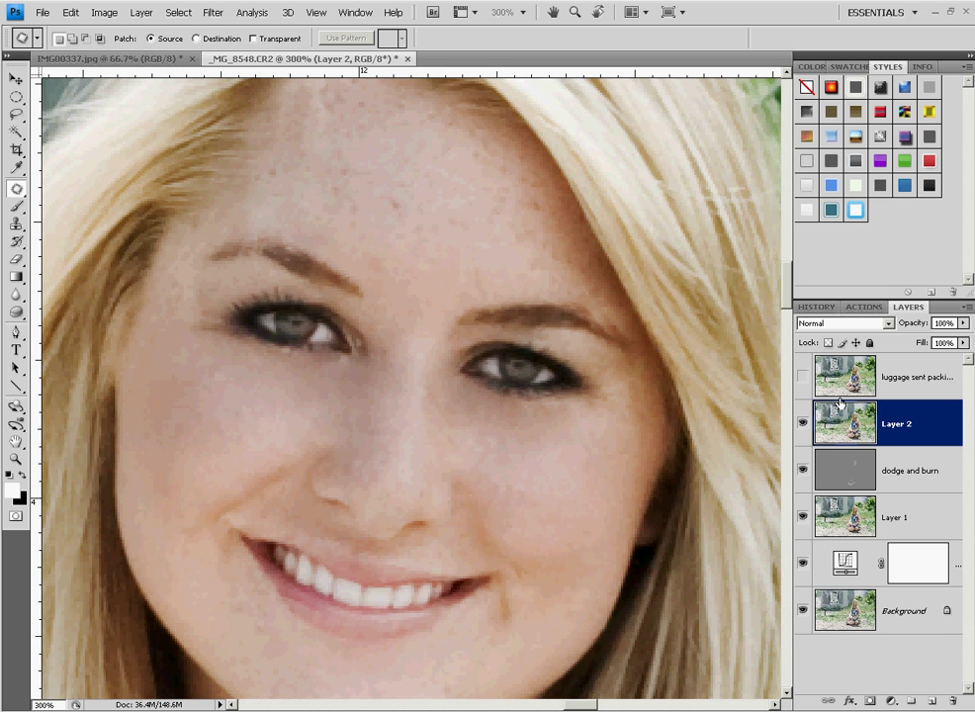
Stamp the visible layers into a new layer above Layer 2 and lighten the skin below the image-left eye using the Clone Stamp at 20% opacity
key("ctrl+alt+shift+e")
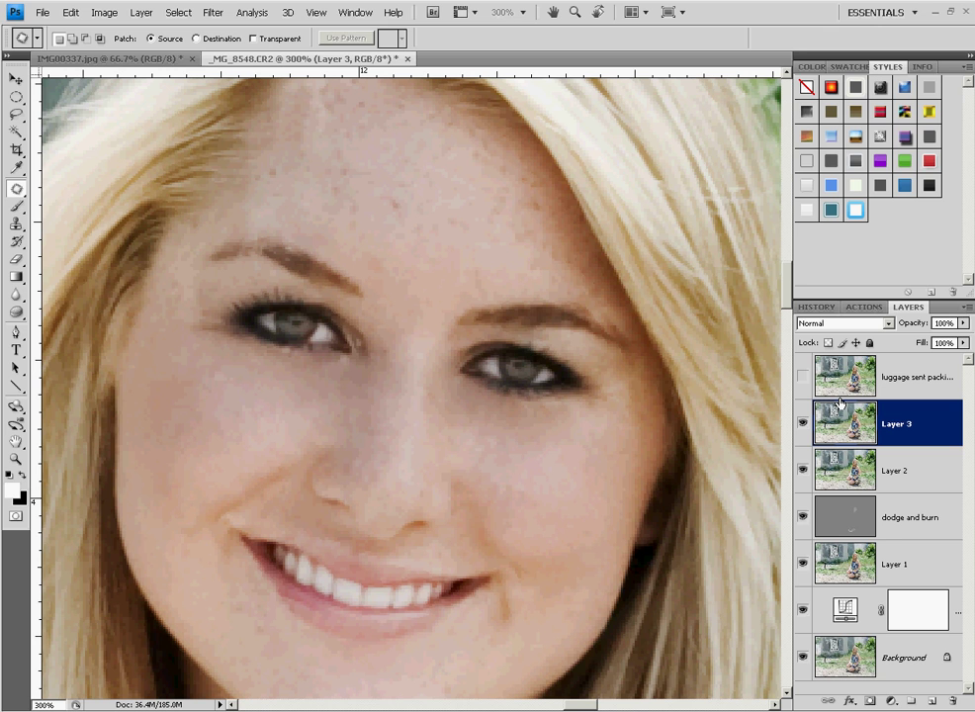
left_click(16, 227)
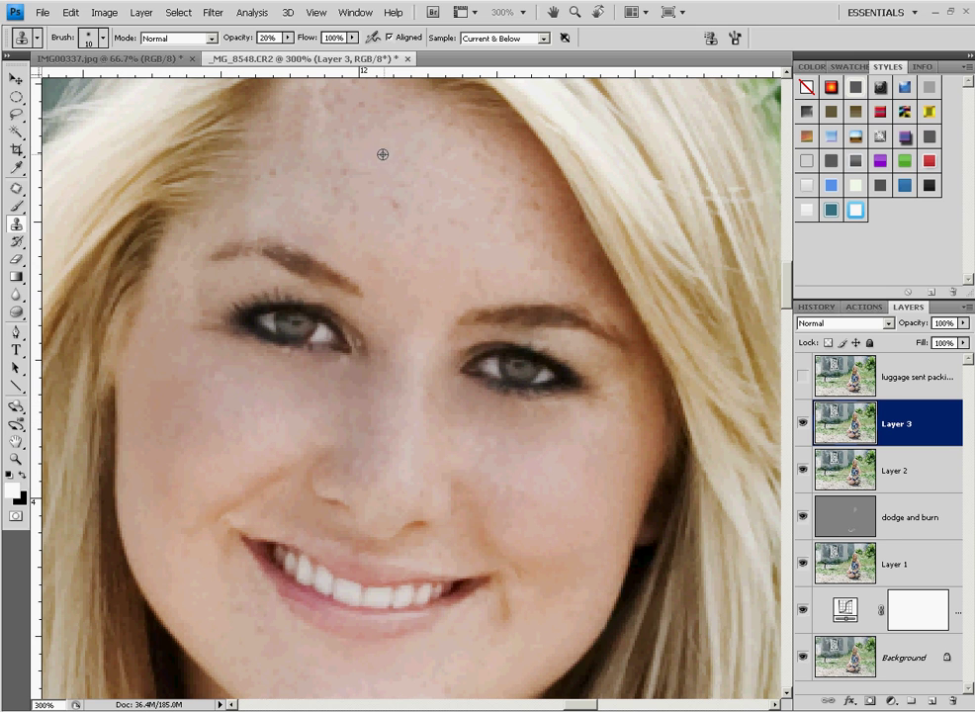
mouse_move(239, 355)
left_mouse_down()
mouse_move(310, 385)
mouse_move(289, 396)
mouse_move(272, 375)
mouse_move(276, 399)
mouse_move(315, 396)
mouse_move(311, 376)
mouse_move(321, 379)
mouse_move(249, 369)
mouse_move(239, 389)
mouse_move(270, 401)
mouse_move(319, 402)
mouse_move(371, 371)
mouse_move(334, 386)
left_mouse_up()
Clone lighter skin over the dark area below the image-right eye at 20% opacity and compare with Layer 3 hidden and shown
left_click(398, 303, "alt")
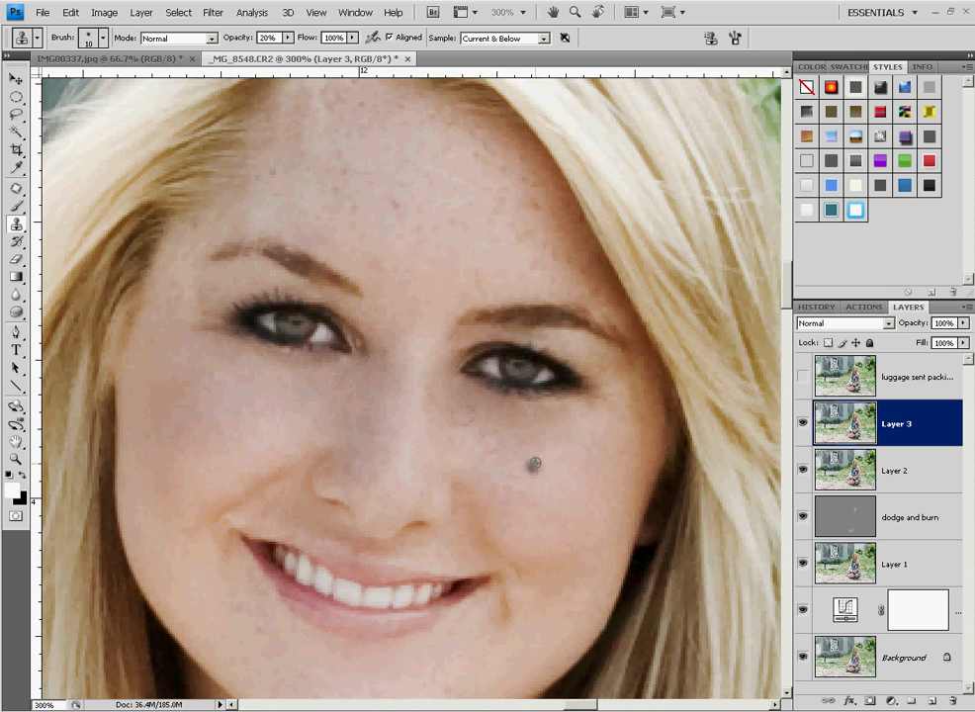
mouse_move(521, 429)
left_mouse_down()
mouse_move(465, 409)
mouse_move(475, 412)
mouse_move(466, 396)
mouse_move(521, 415)
mouse_move(465, 397)
mouse_move(471, 418)
mouse_move(441, 406)
mouse_move(483, 420)
left_mouse_up()
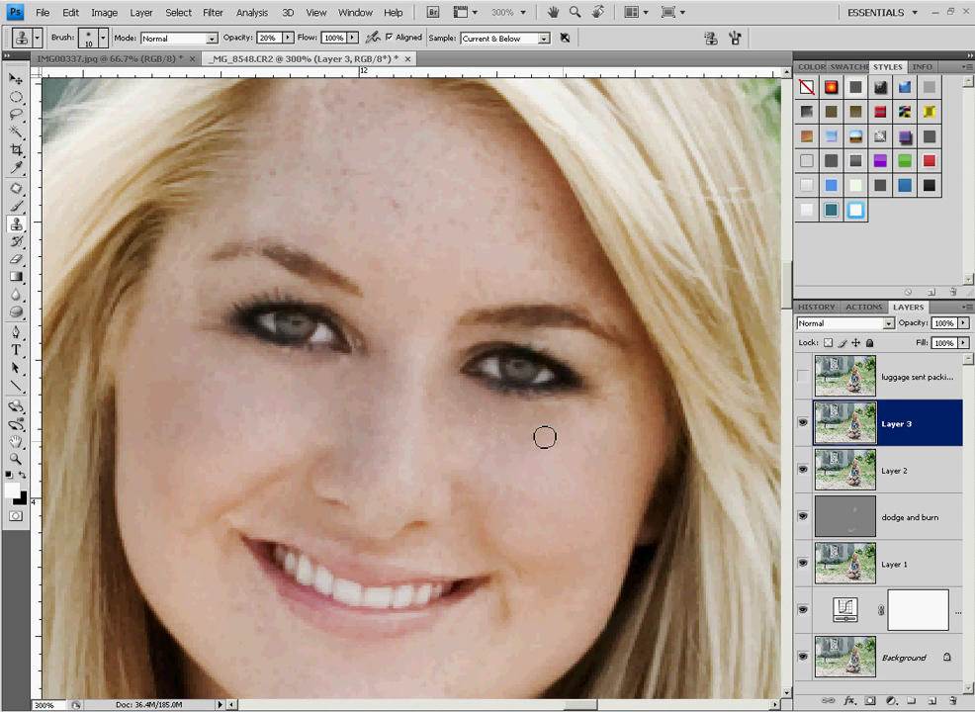
mouse_move(529, 425)
left_mouse_down()
mouse_move(462, 394)
mouse_move(500, 443)
mouse_move(541, 430)
mouse_move(540, 417)
mouse_move(553, 420)
mouse_move(525, 437)
left_mouse_up()
left_click(803, 424)
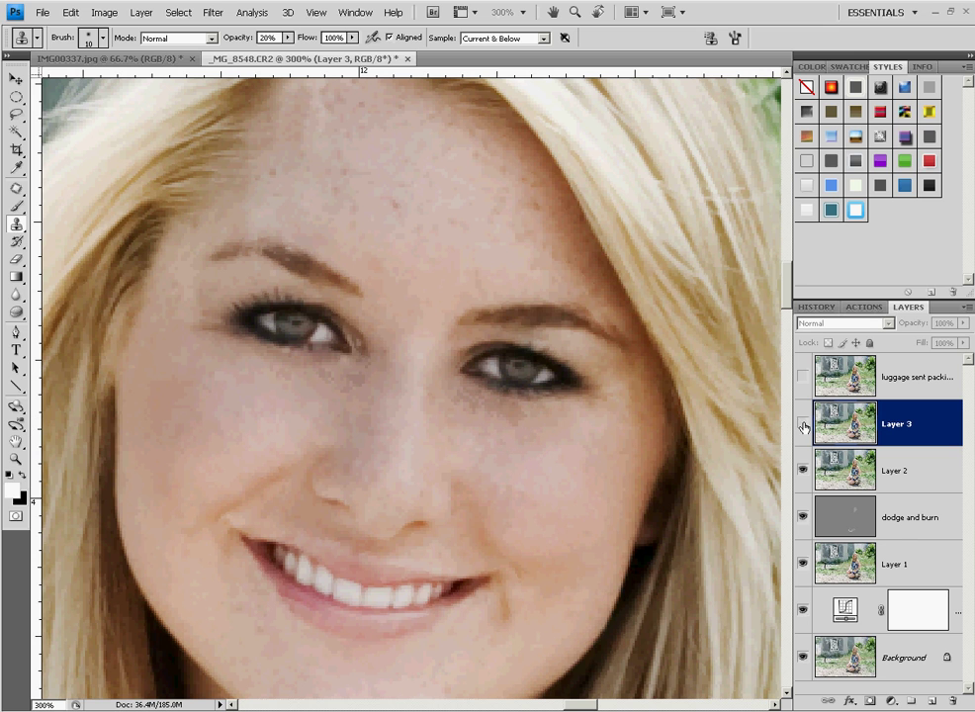
left_click(803, 424)
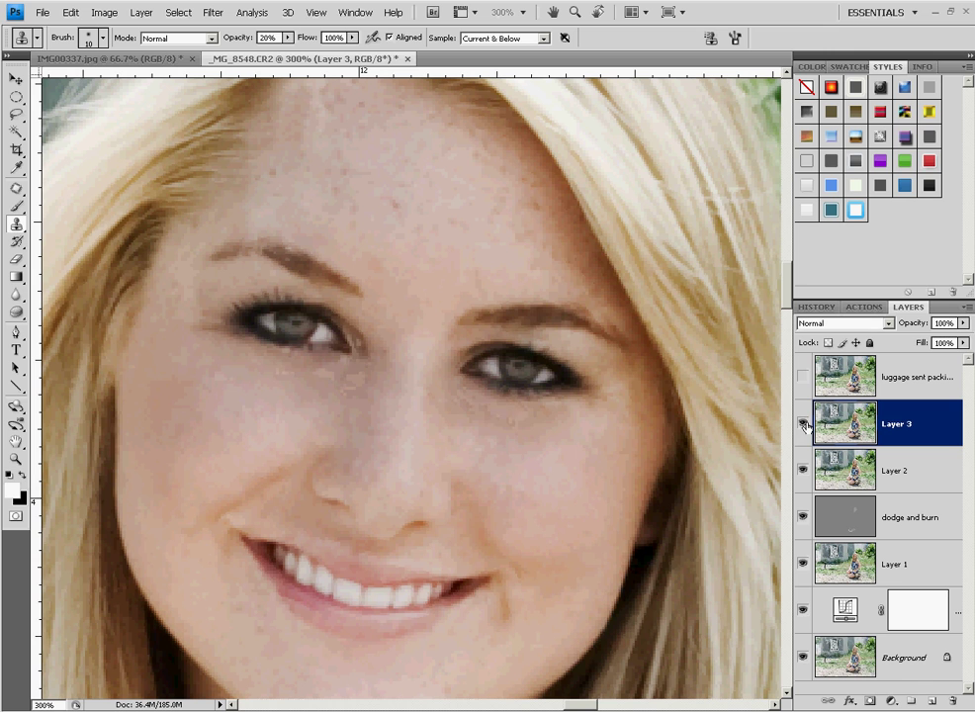
Compare the skin under both eyes with Layer 3 and Layer 2 hidden and shown, leaving both layers visible
mouse_move(322, 370)
left_mouse_down()
mouse_move(278, 365)
mouse_move(352, 371)
mouse_move(254, 355)
left_mouse_up()
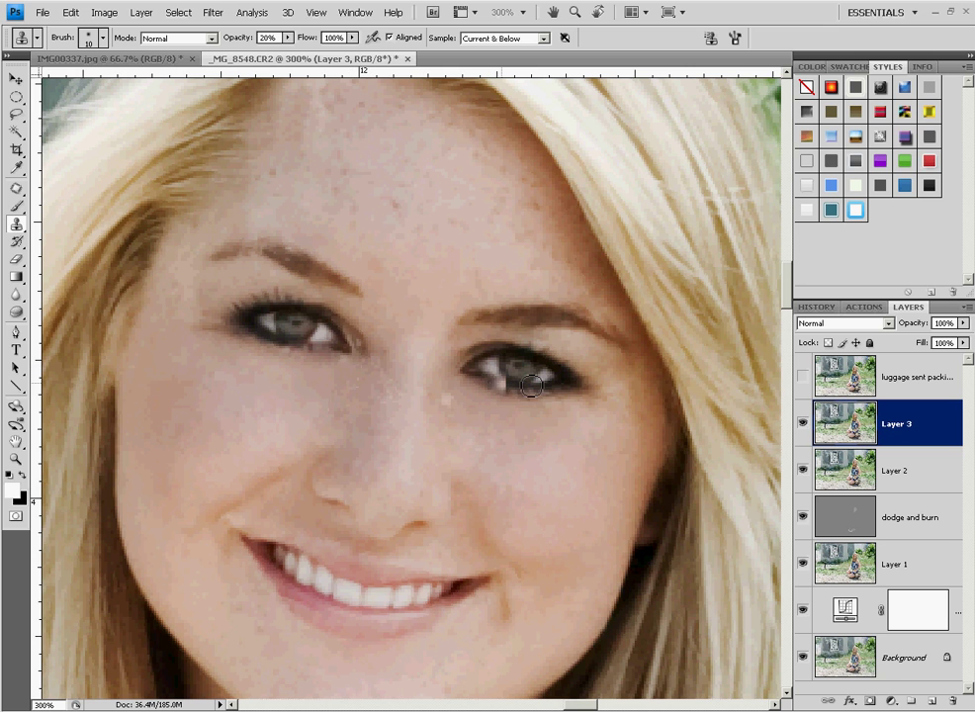
left_click(804, 423)
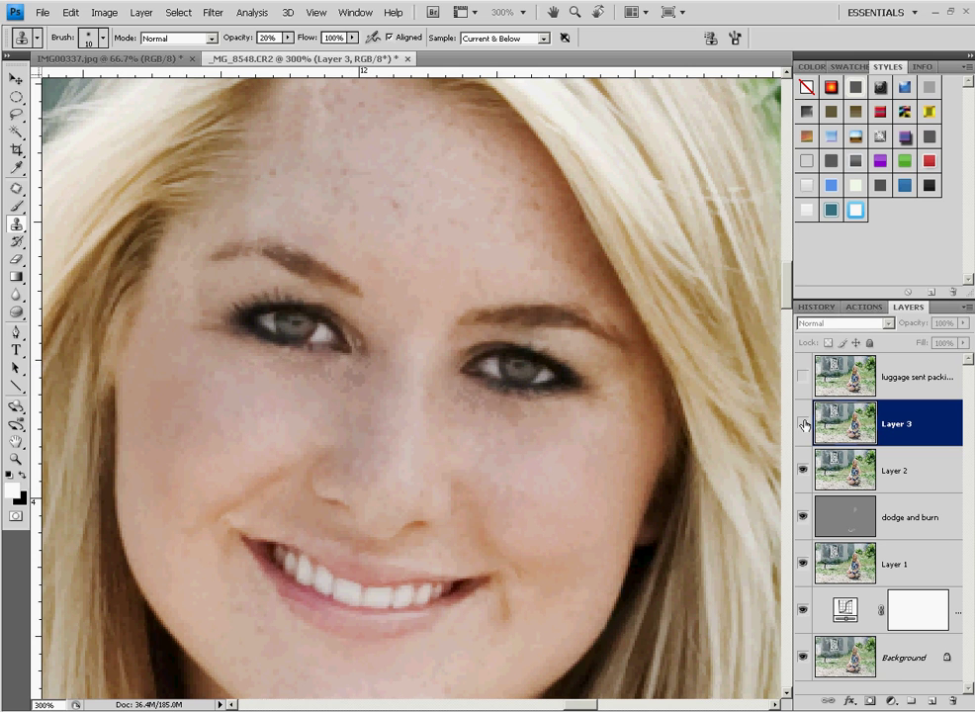
left_click(804, 423)
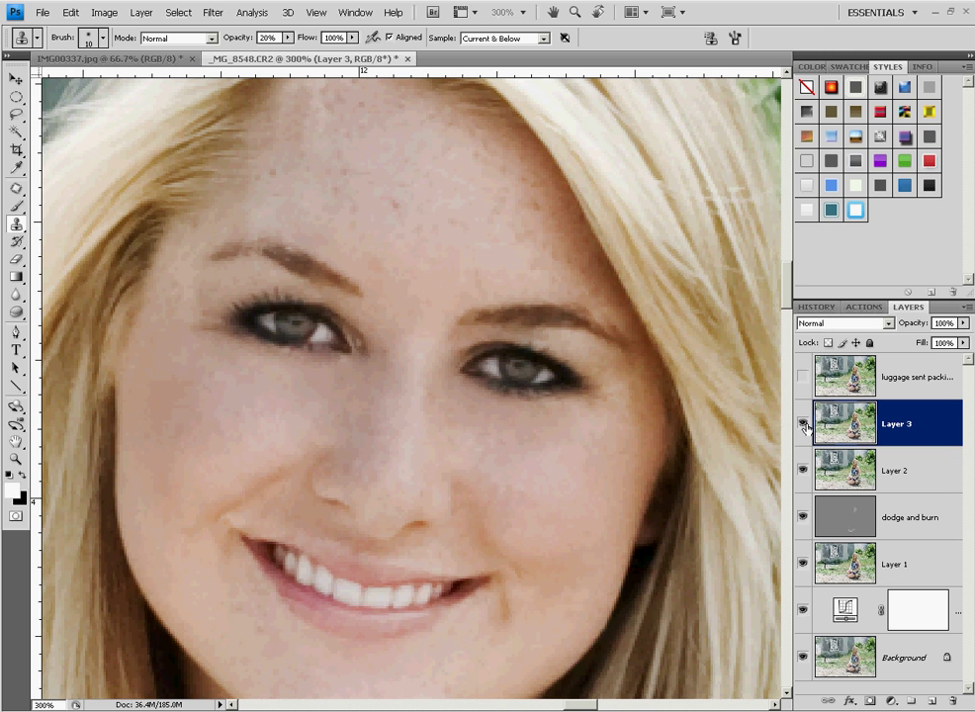
left_click(804, 424)
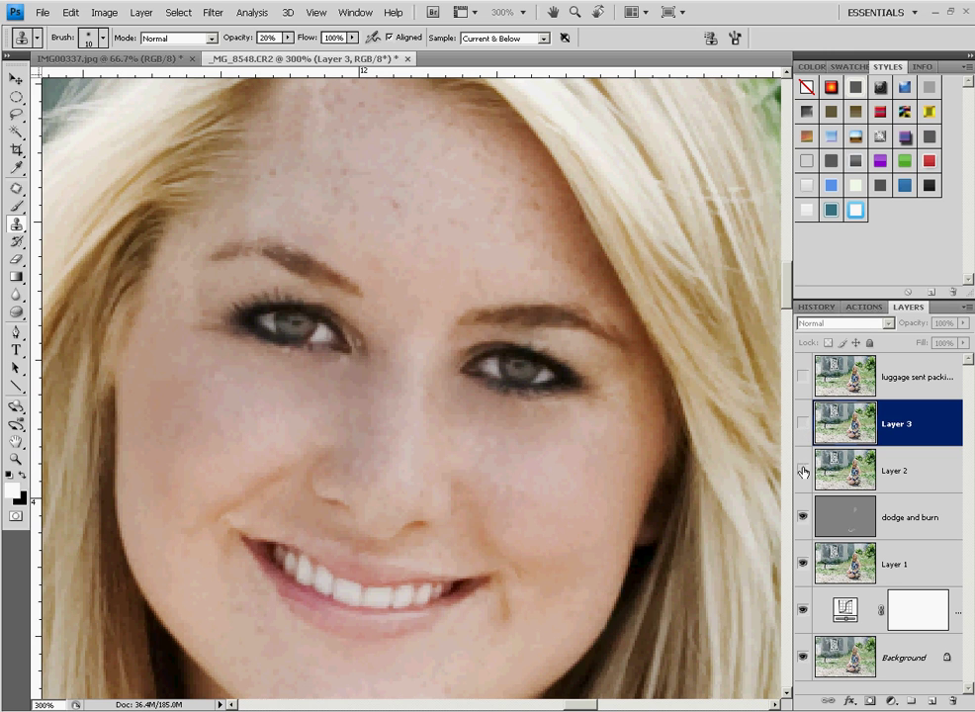
left_click(804, 472)
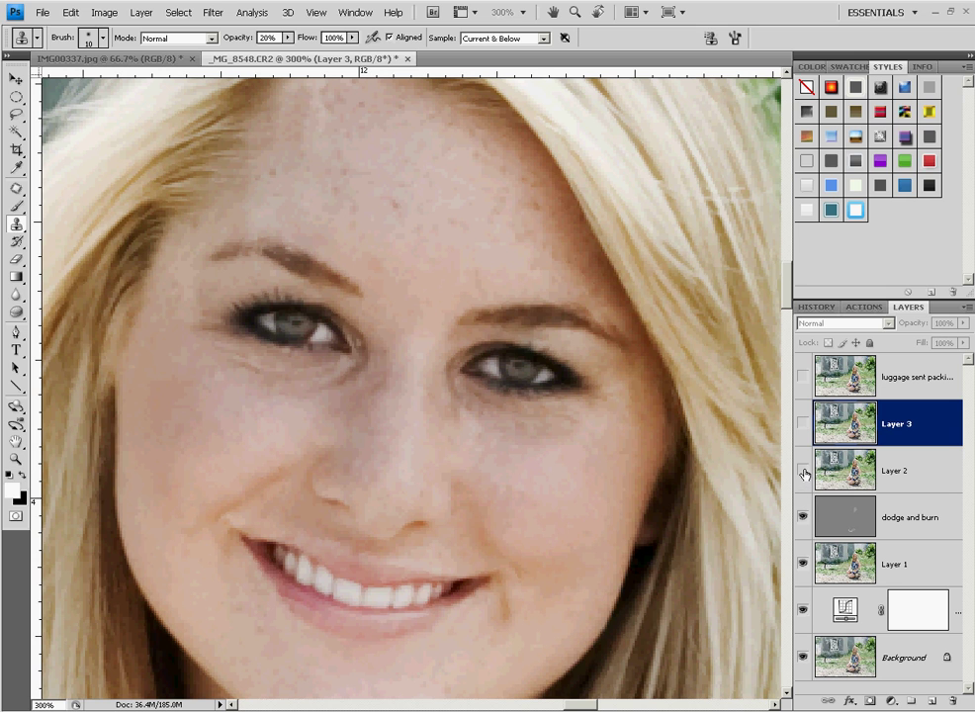
left_click(804, 472)
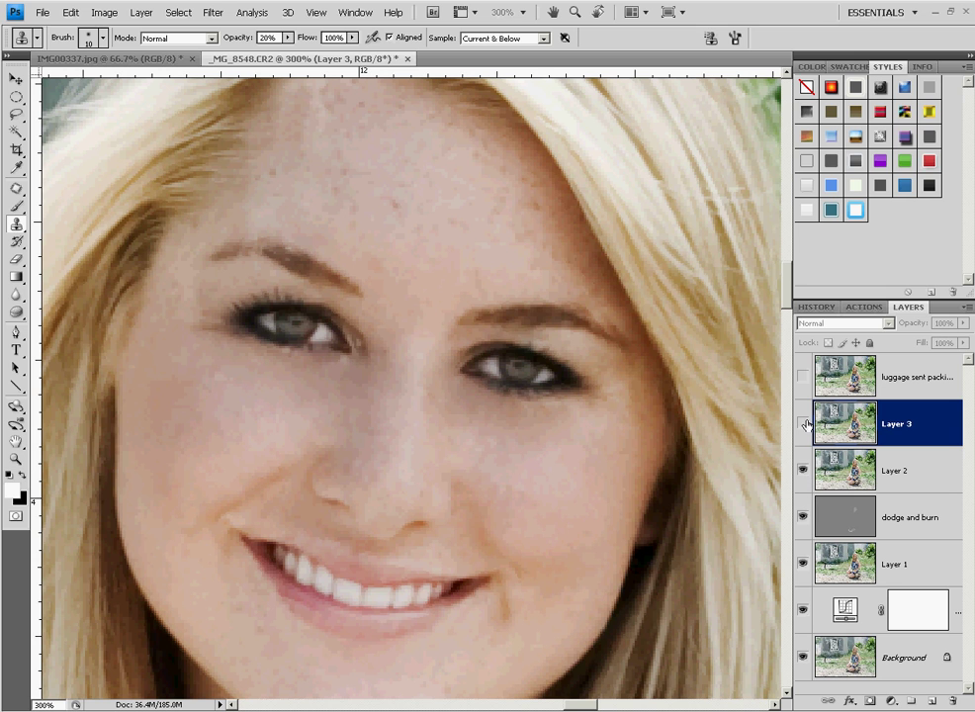
left_click(804, 423)
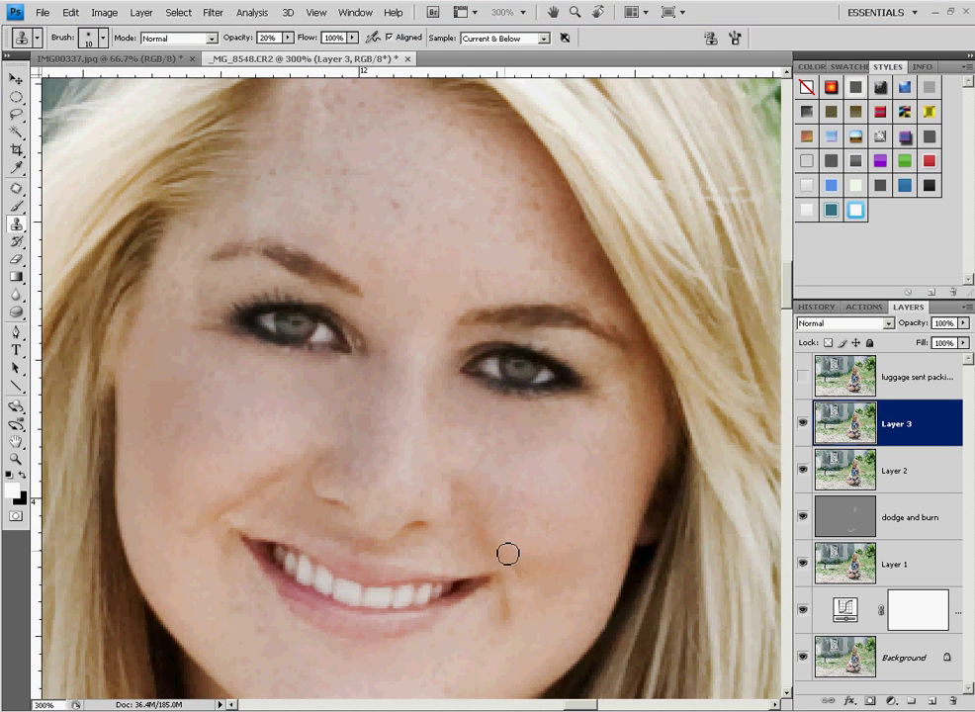
Hide Layer 3 and Layer 2 to review the face without the patched and cloned under-eye retouching
left_click(803, 424)
left_click(803, 423)
left_click(803, 471)
left_click(803, 424)
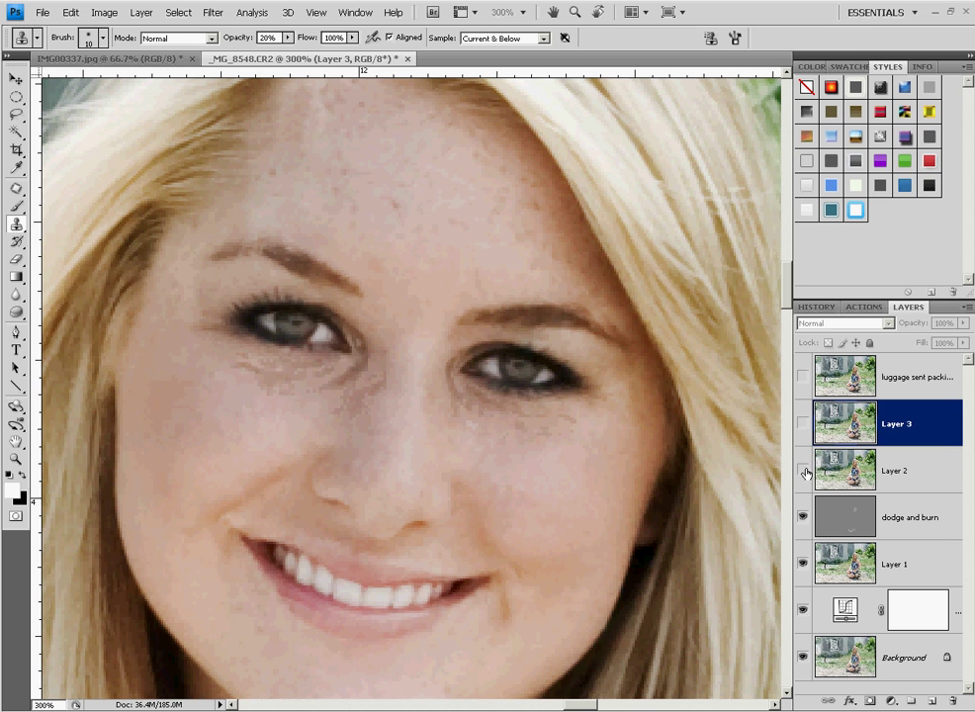